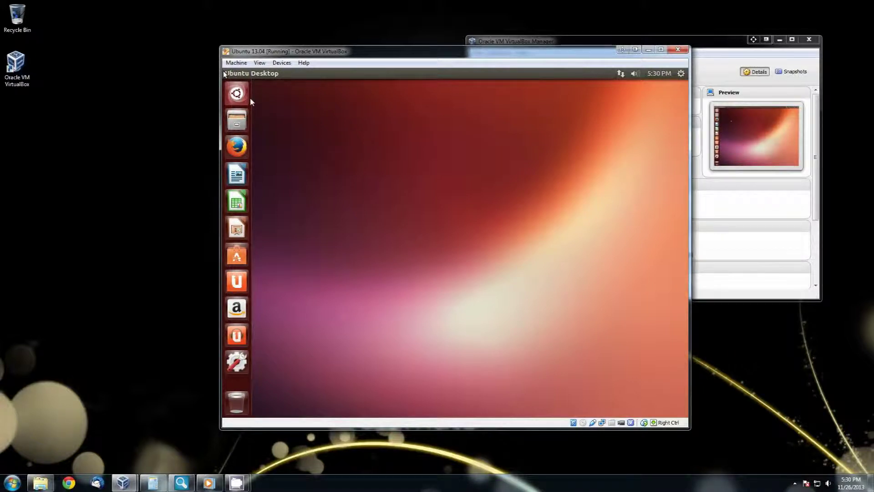
- Search the Dash for 'update' and open Software & Updates from the results
{"action": "left_click", "coordinate": [236, 93]}
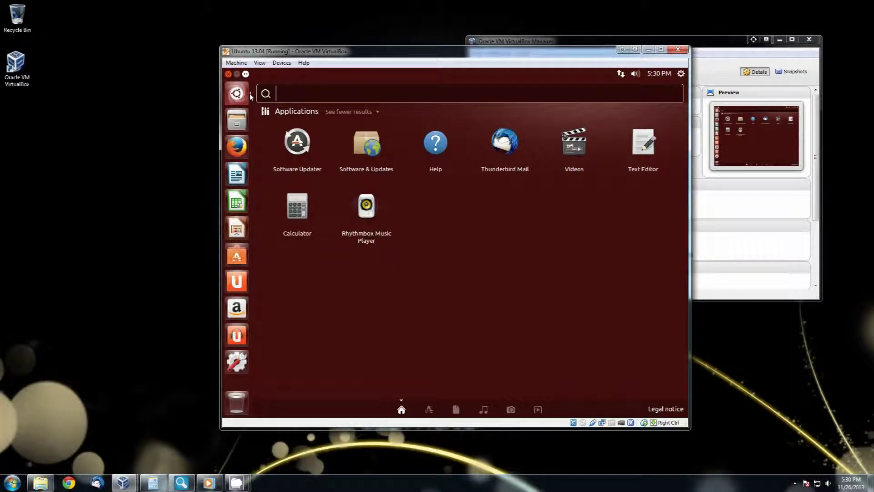
{"action": "type", "text": "up"}
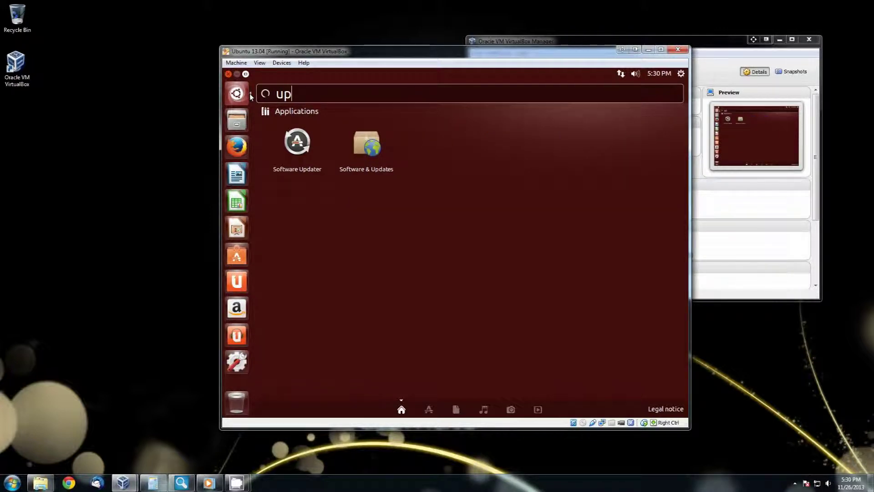
{"action": "type", "text": "date"}
{"action": "left_click", "coordinate": [377, 144]}
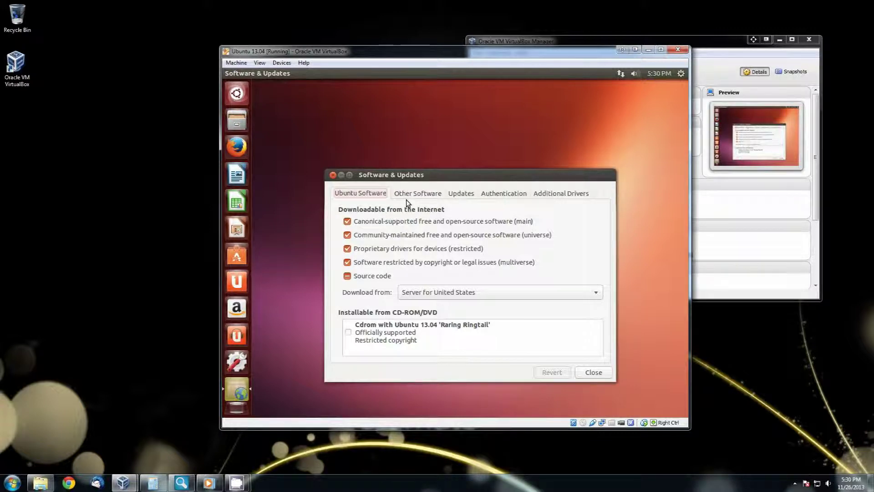
- Show the Other Software sources and select Canonical Partners (Source Code), prompting for a password
{"action": "left_click", "coordinate": [407, 196]}
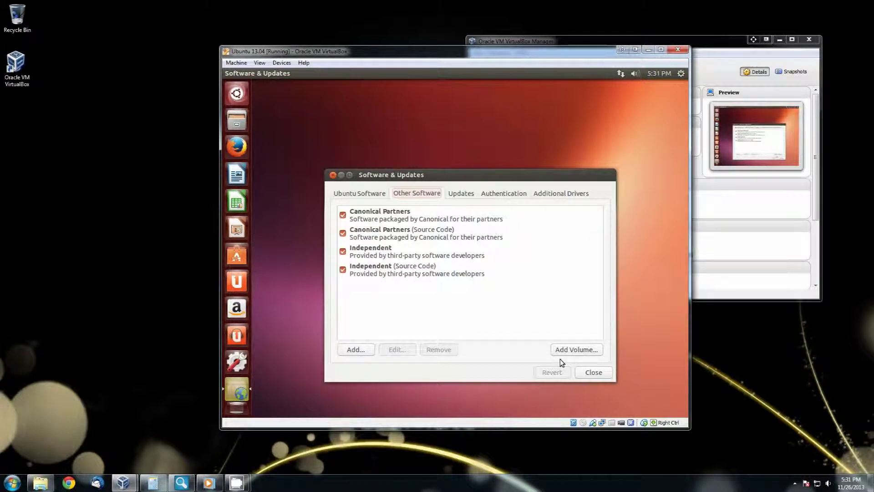
{"action": "left_click", "coordinate": [343, 233]}
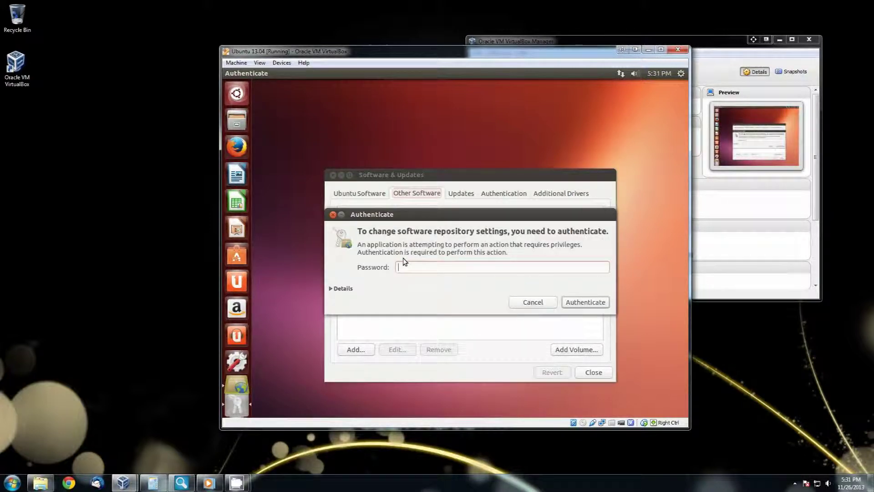
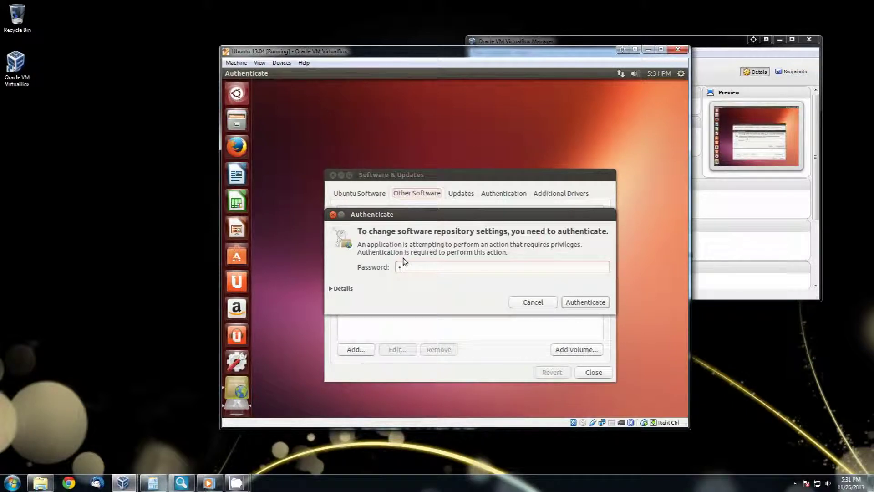
- Authenticate, enable Canonical Partners and its source code repository, then close Software & Updates
{"action": "key", "text": "Return"}
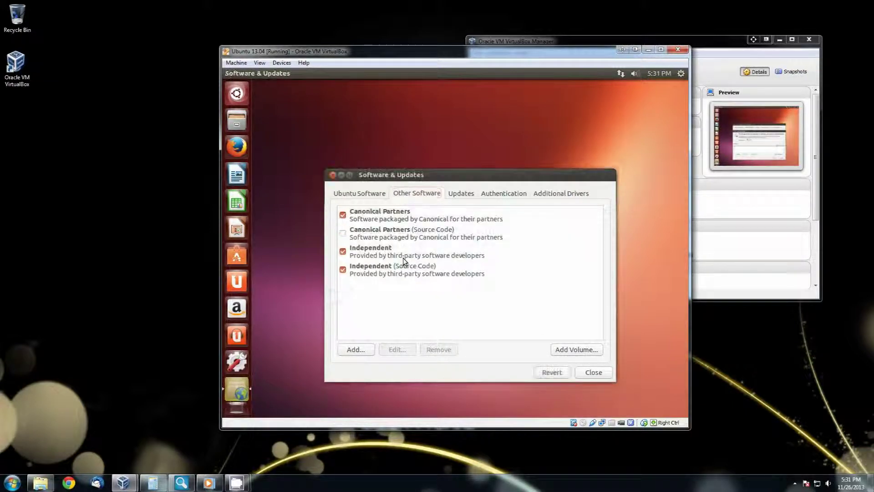
{"action": "left_click", "coordinate": [343, 215]}
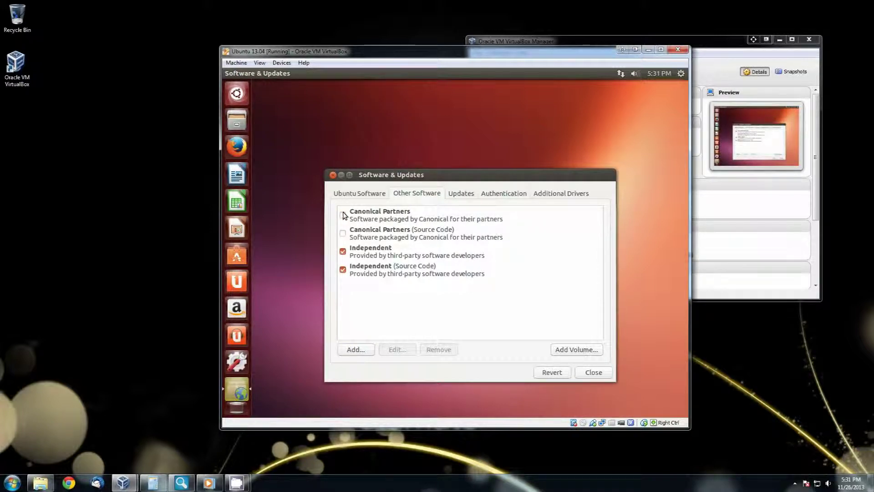
{"action": "left_click", "coordinate": [343, 232]}
{"action": "left_click", "coordinate": [344, 216]}
{"action": "left_click", "coordinate": [597, 373]}
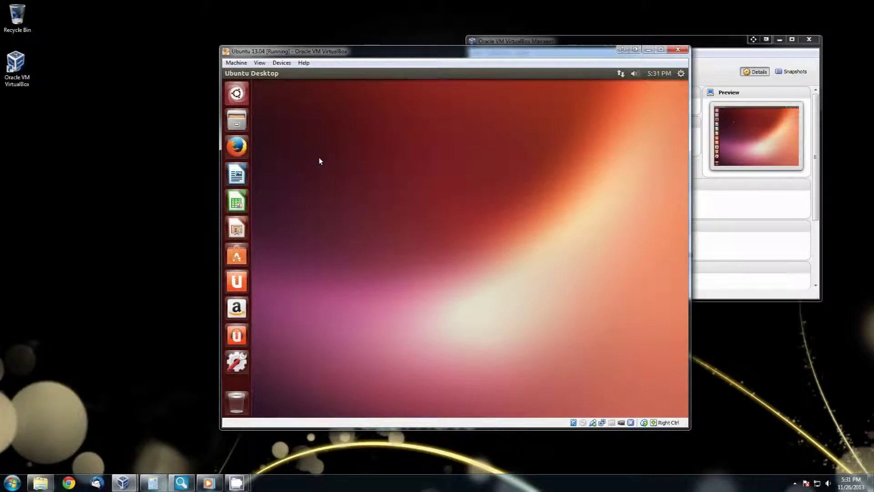
- Launch Ubuntu Software Center and browse the Accessories and Internet categories, returning home each time
{"action": "left_click", "coordinate": [236, 255]}
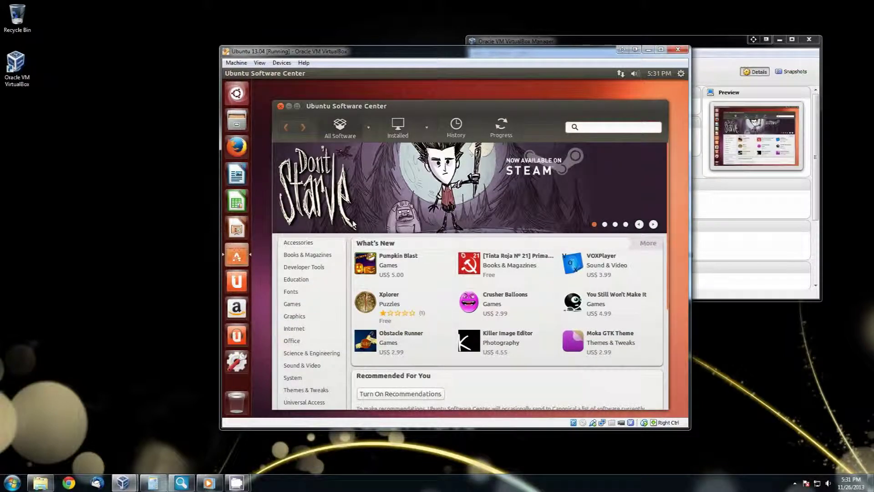
{"action": "left_click", "coordinate": [298, 244]}
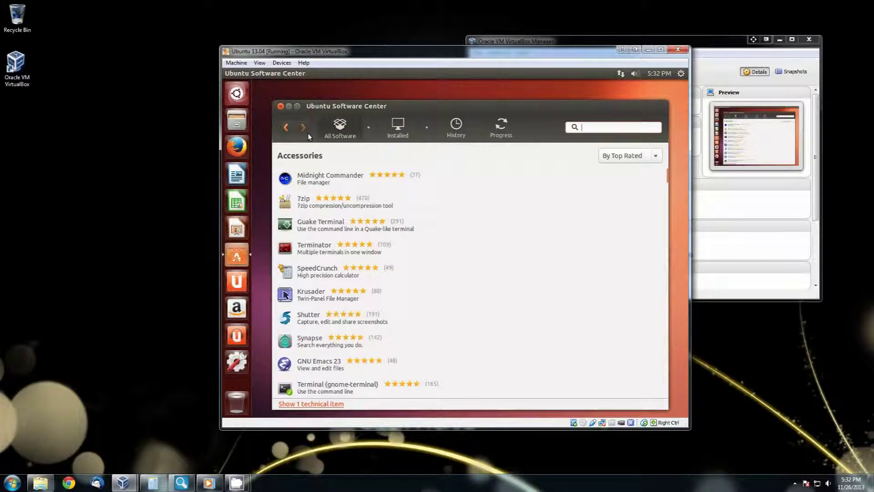
{"action": "left_click", "coordinate": [286, 128]}
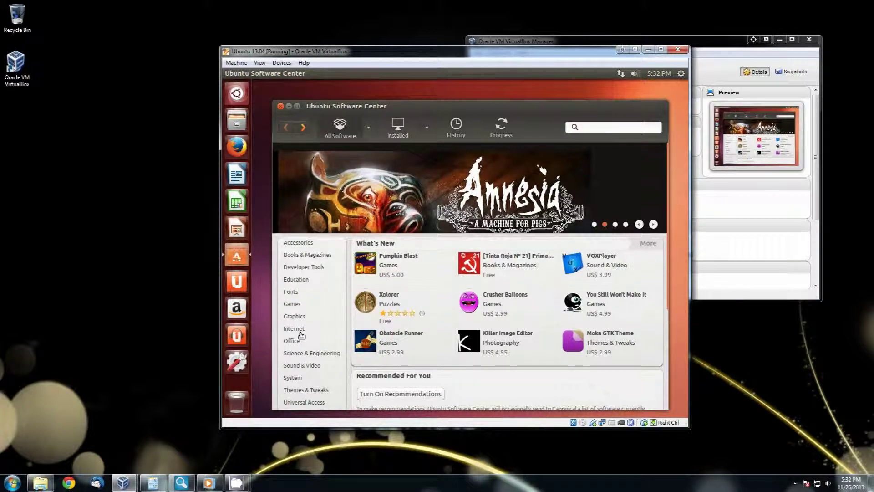
{"action": "left_click", "coordinate": [301, 331]}
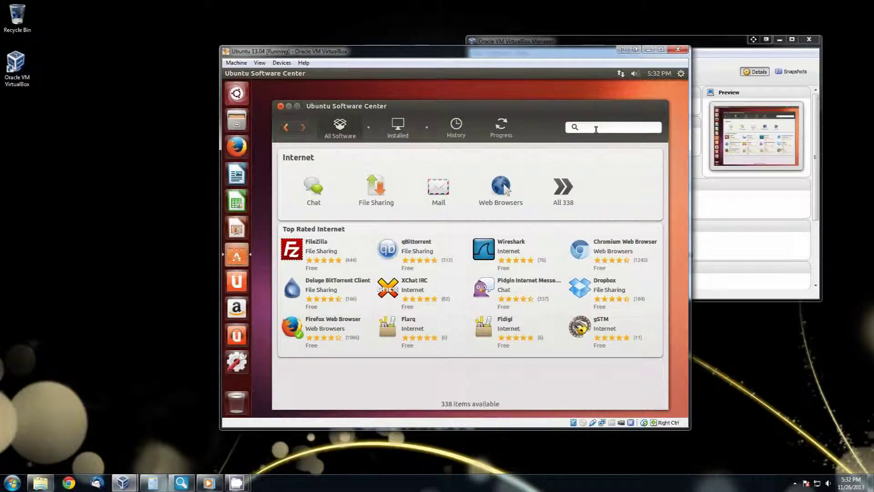
{"action": "left_click", "coordinate": [286, 132]}
{"action": "left_click", "coordinate": [631, 125]}
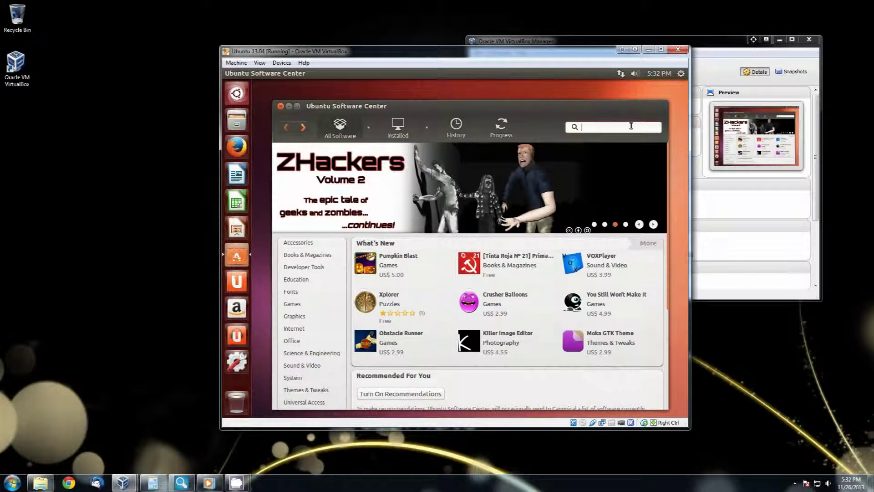
{"action": "type", "text": "Skyp"}
{"action": "type", "text": "e"}
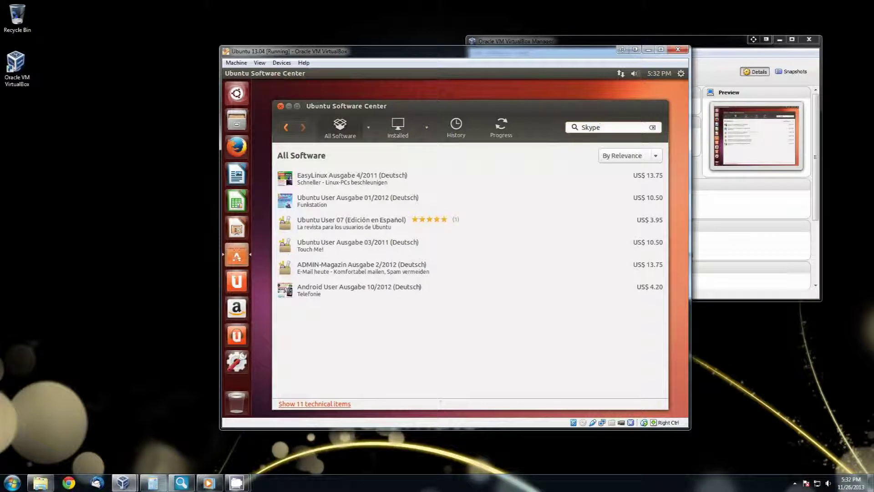
{"action": "key", "text": "BackSpace"}
{"action": "key", "text": "BackSpace"}
{"action": "key", "text": "BackSpace"}
{"action": "key", "text": "BackSpace"}
{"action": "key", "text": "BackSpace"}
{"action": "type", "text": "Yahoo"}
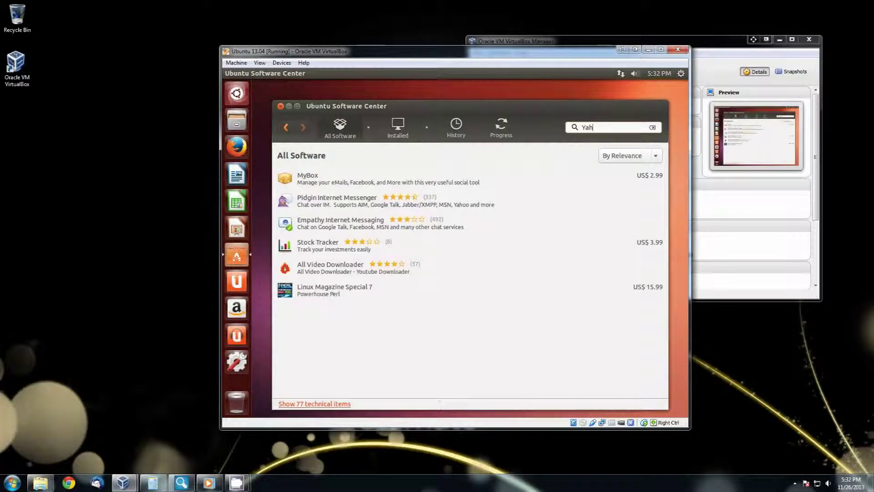
{"action": "key", "text": "BackSpace"}
{"action": "key", "text": "BackSpace"}
{"action": "key", "text": "BackSpace"}
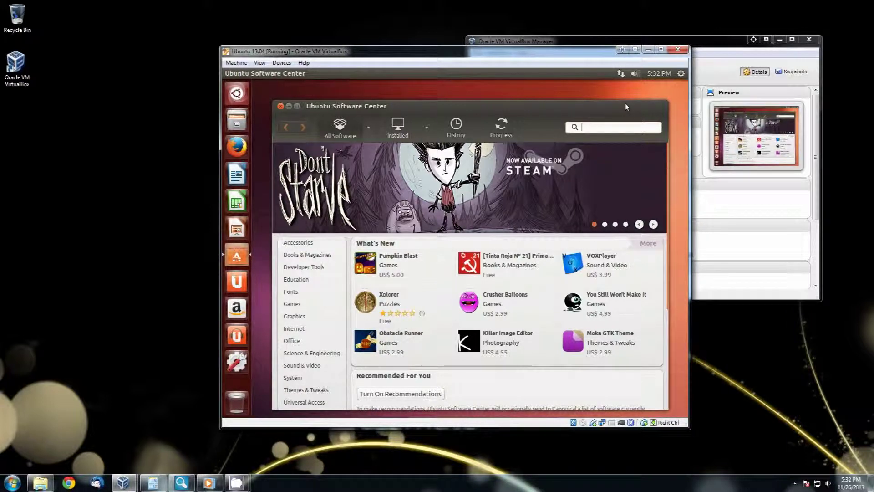
{"action": "type", "text": "HAM"}
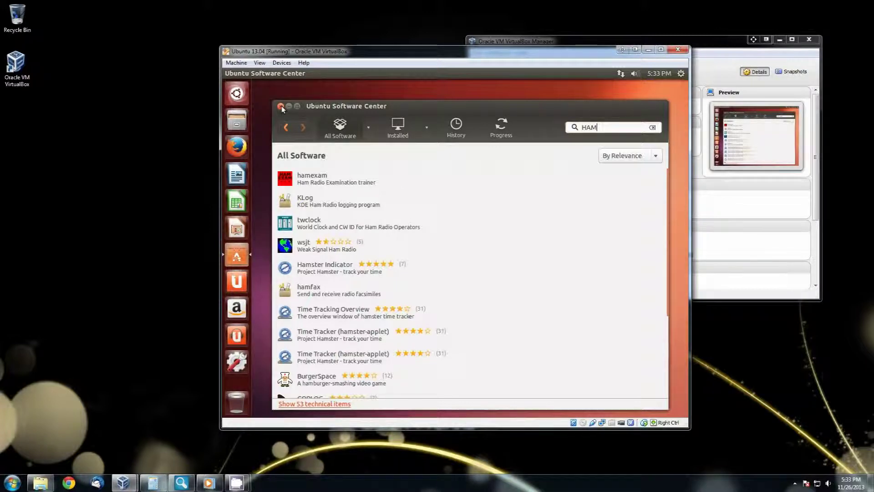
- Close the Ubuntu Software Center window
{"action": "left_click", "coordinate": [281, 107]}
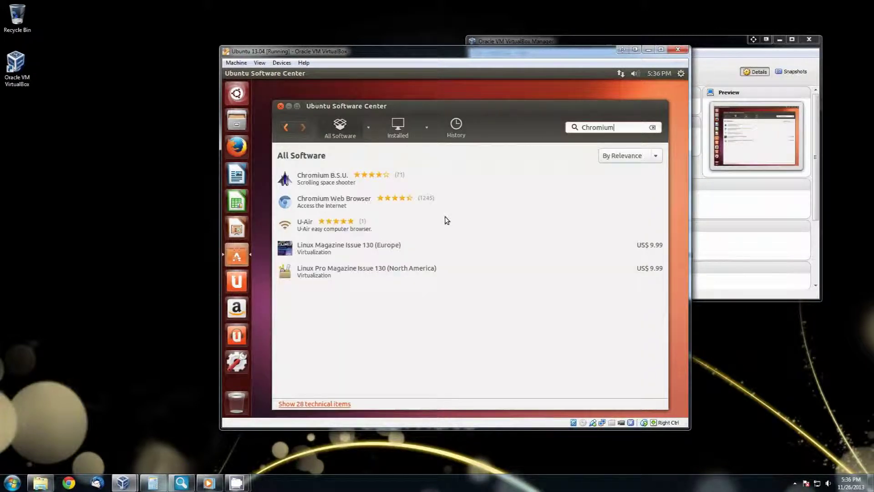
- Open Chromium Web Browser from the Chromium search results and start its installation
{"action": "left_click", "coordinate": [344, 204]}
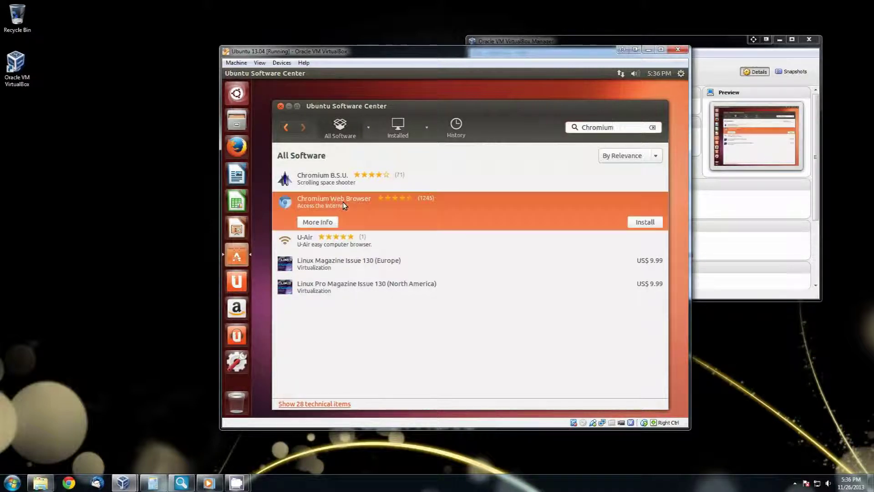
{"action": "double_click", "coordinate": [343, 202]}
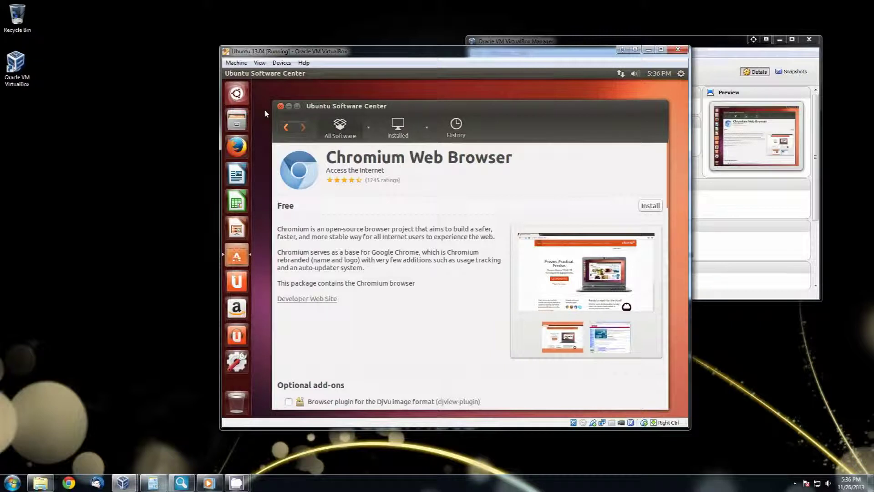
{"action": "left_click", "coordinate": [283, 127]}
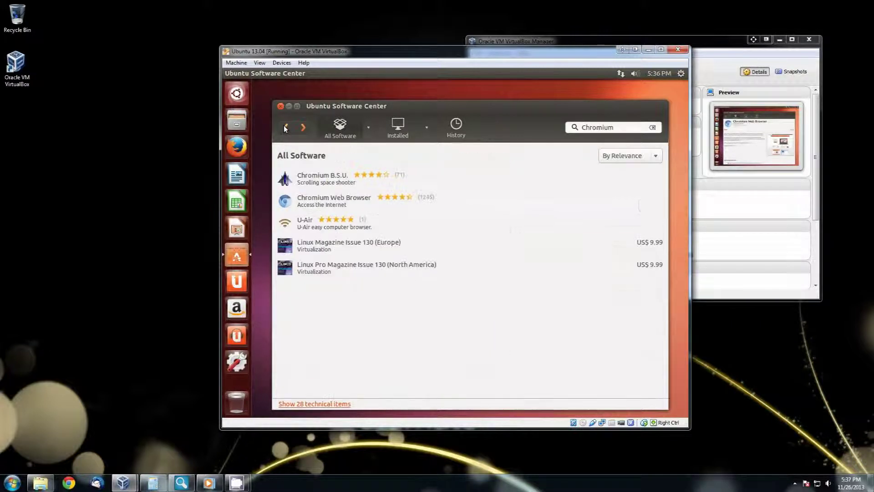
{"action": "left_click", "coordinate": [353, 193]}
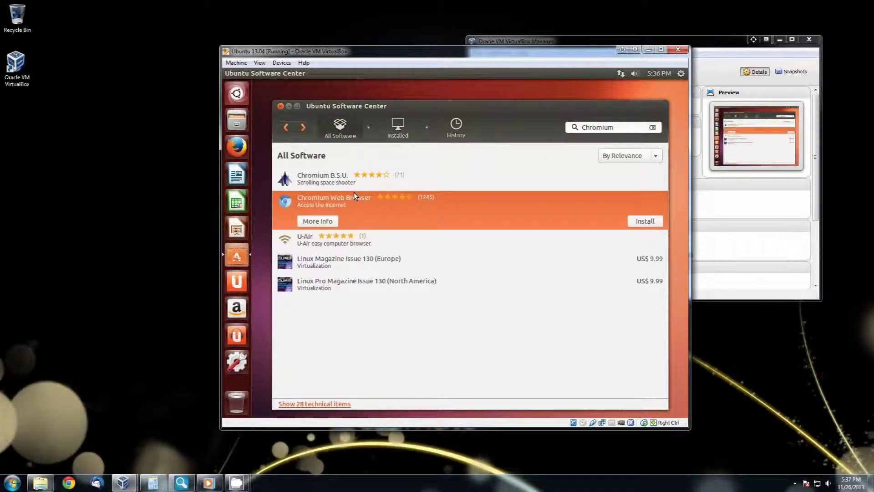
{"action": "left_click", "coordinate": [644, 222]}
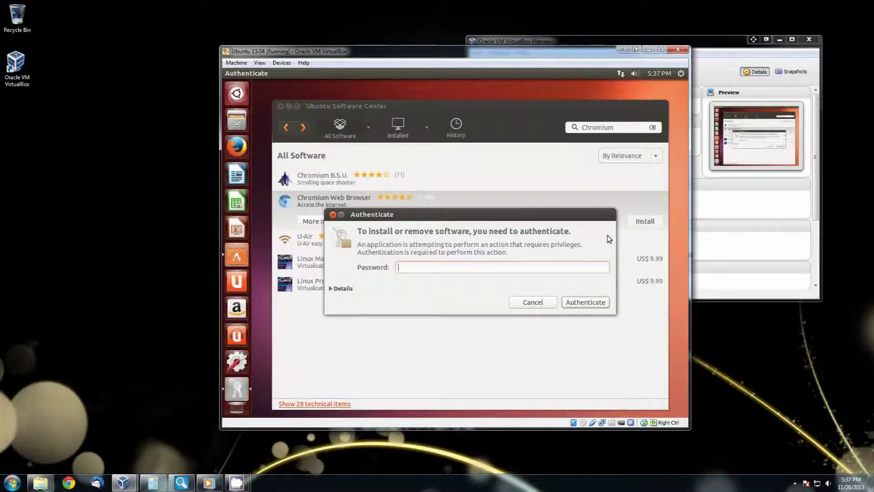
- Authorize the Chromium install with the password, then close the Software Center once it finishes
{"action": "type", "text": "•••"}
{"action": "key", "text": "Return"}
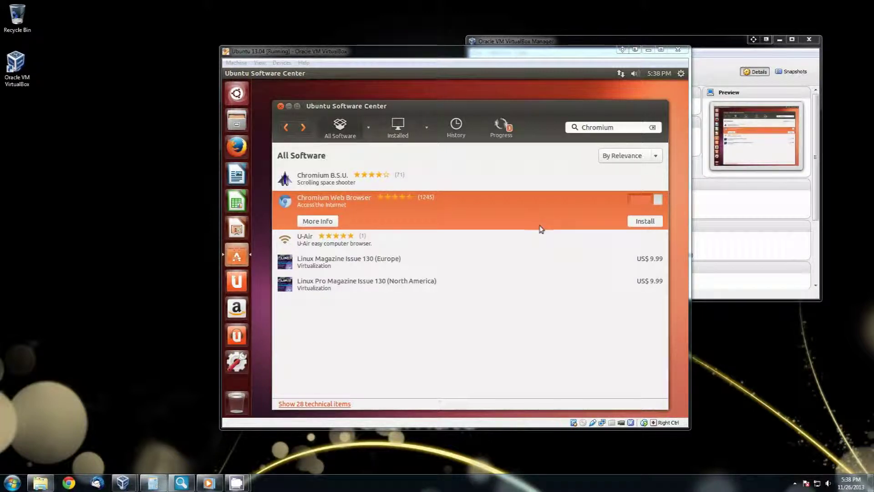
{"action": "left_click", "coordinate": [663, 200]}
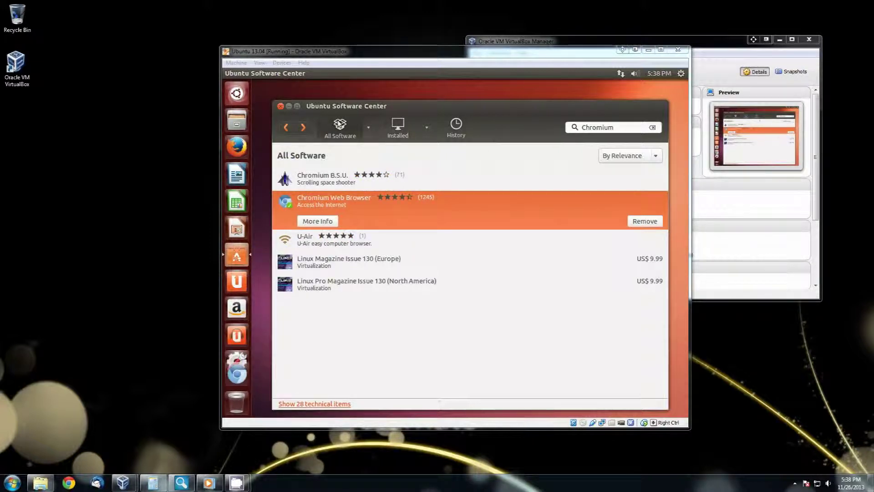
{"action": "left_click", "coordinate": [280, 105]}
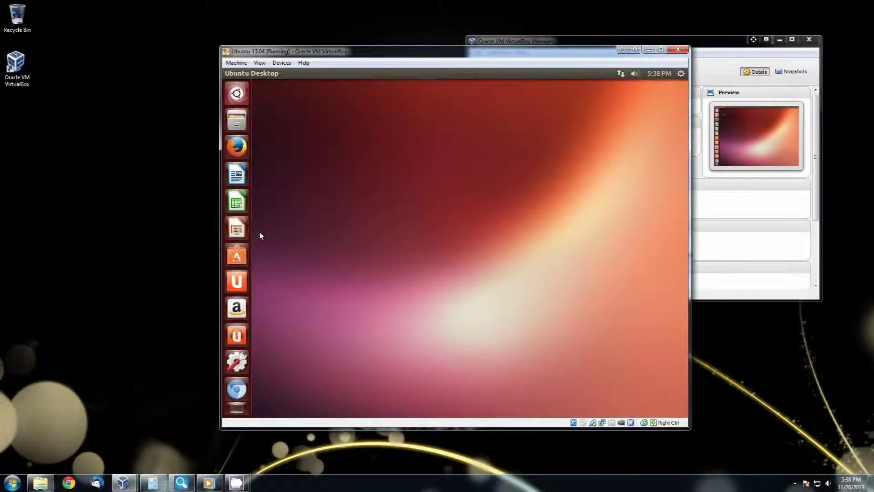
- Launch Chromium from the launcher, close its Getting Started tab, then close the browser
{"action": "left_click", "coordinate": [237, 389]}
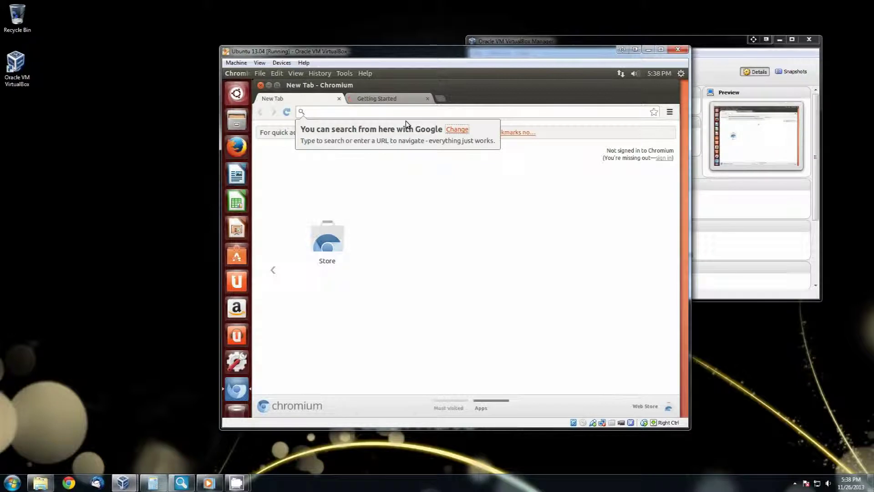
{"action": "left_click", "coordinate": [426, 101]}
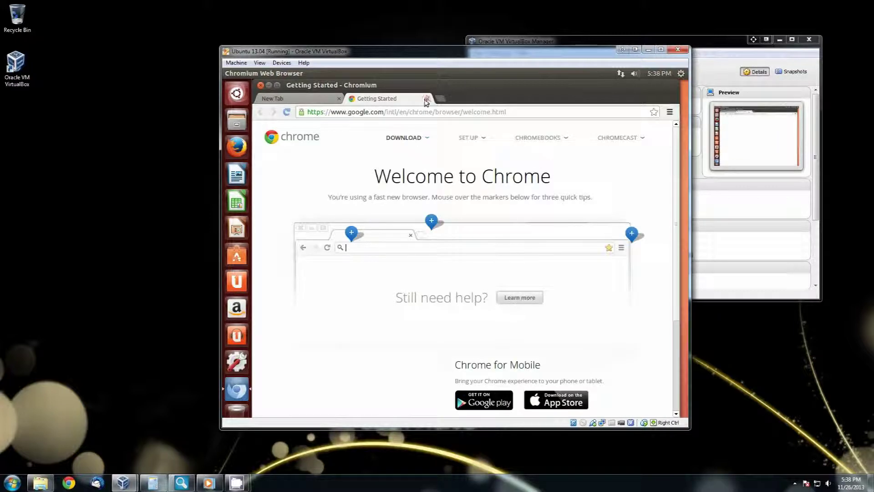
{"action": "left_click", "coordinate": [427, 99]}
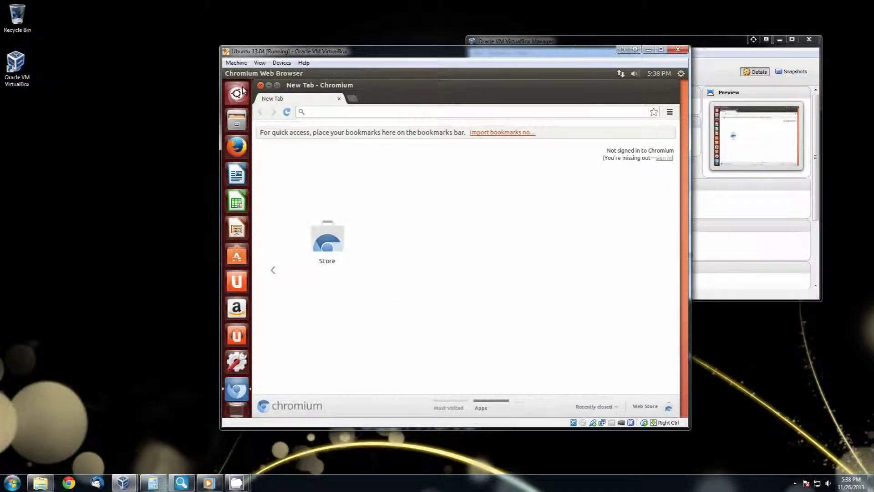
{"action": "left_click", "coordinate": [261, 85]}
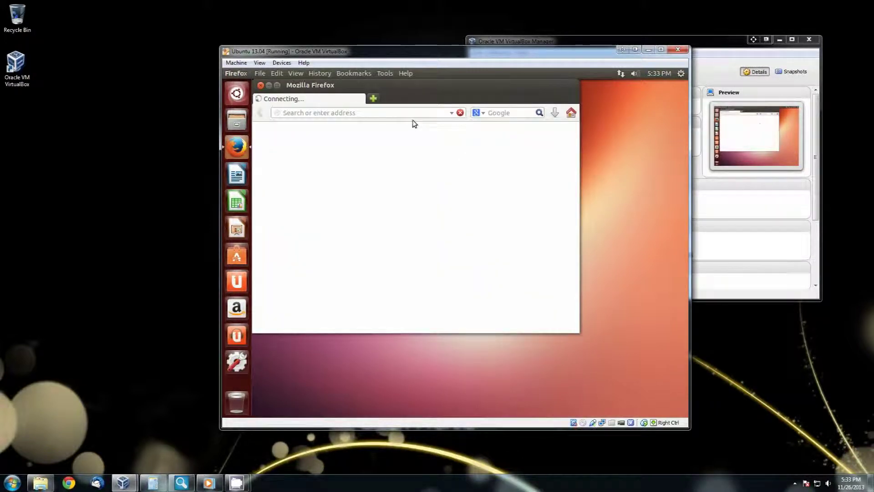
- Enter the TeamViewer web address in Firefox's address bar and load the site
{"action": "left_click", "coordinate": [413, 113]}
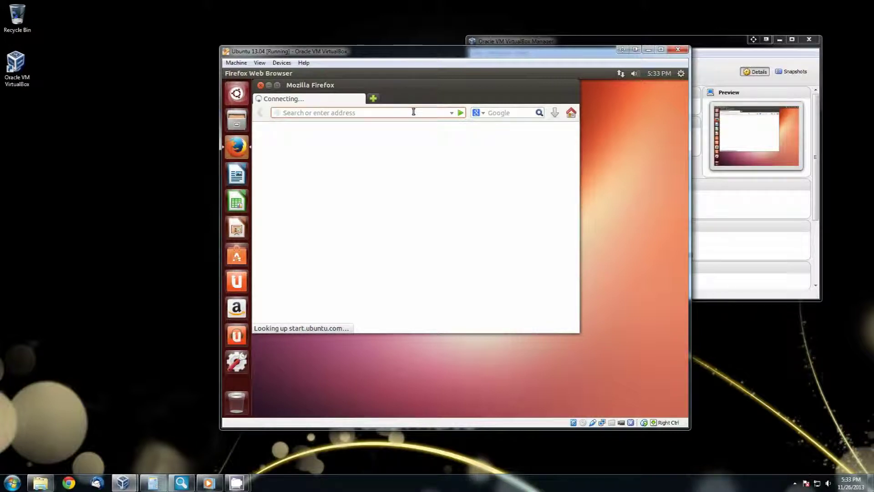
{"action": "type", "text": "ww"}
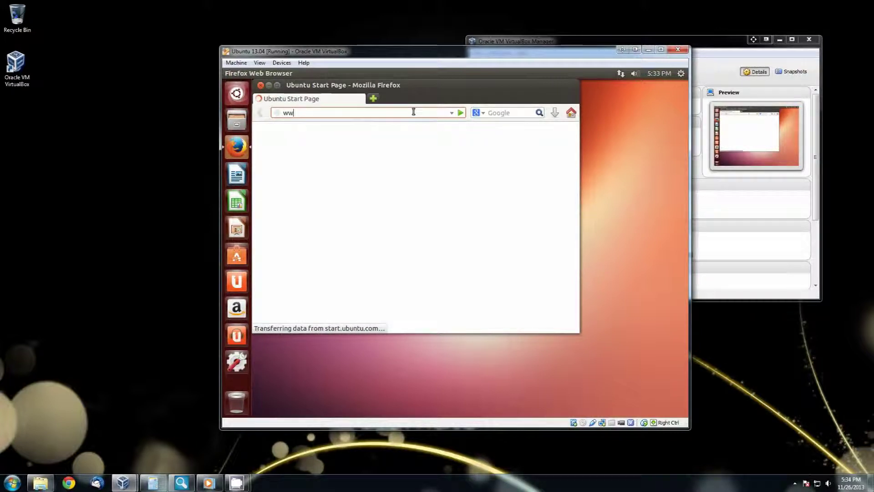
{"action": "type", "text": "w.teamwie"}
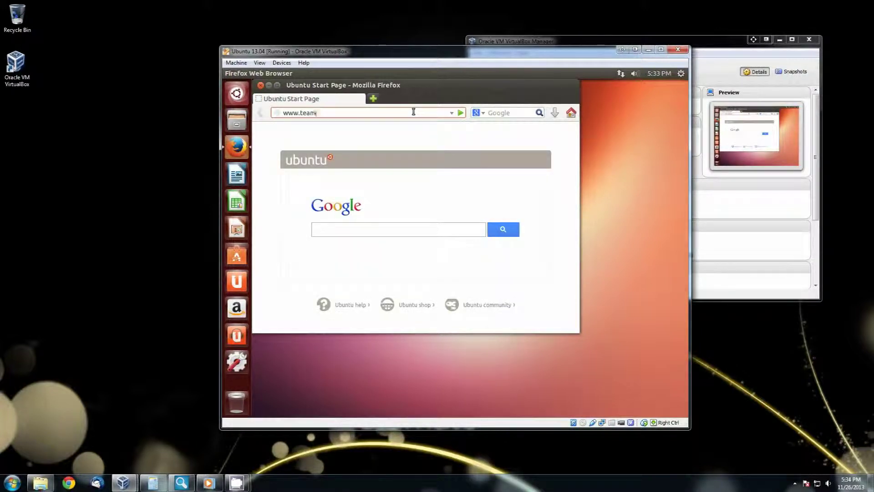
{"action": "type", "text": "viewer.com"}
{"action": "key", "text": "Return"}
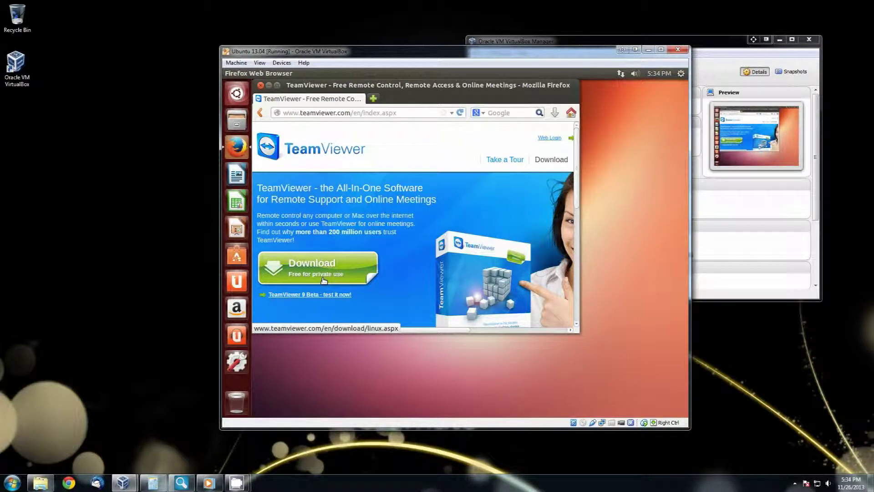
- Open TeamViewer's Linux download page, pick the 32-bit v8 deb package, then close Firefox
{"action": "left_click", "coordinate": [324, 280]}
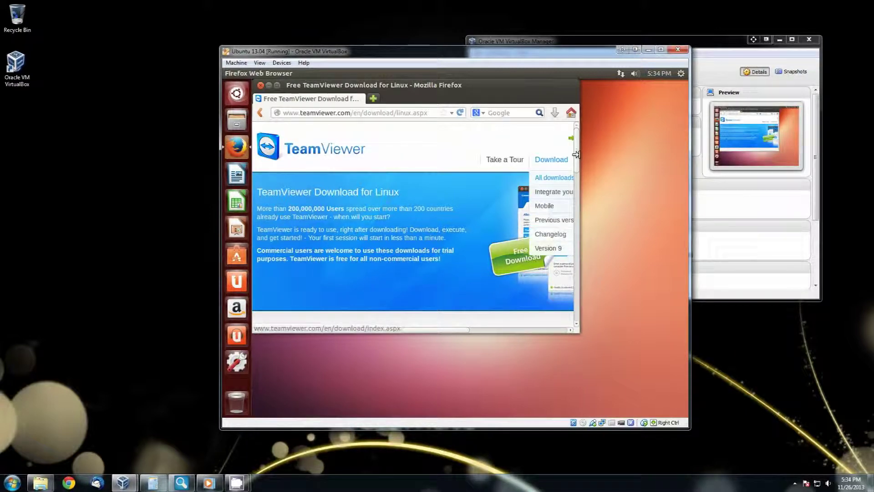
{"action": "left_click_drag", "start_coordinate": [577, 155], "coordinate": [574, 198]}
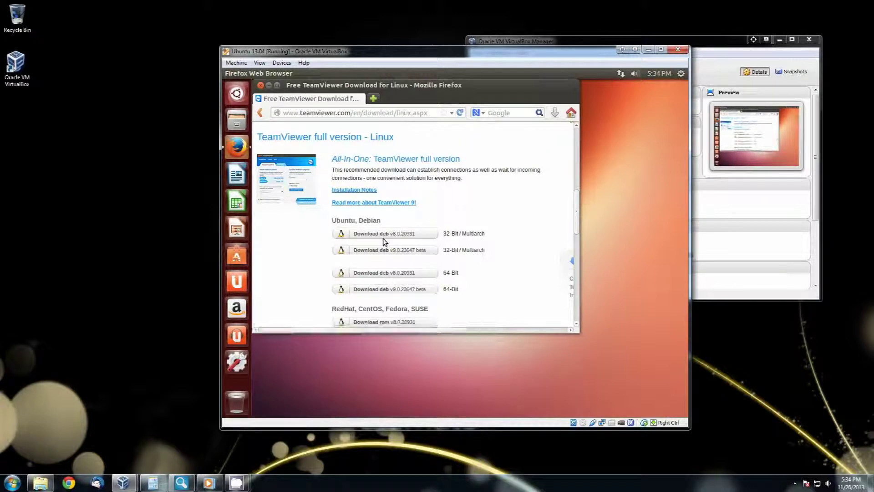
{"action": "left_click", "coordinate": [372, 237]}
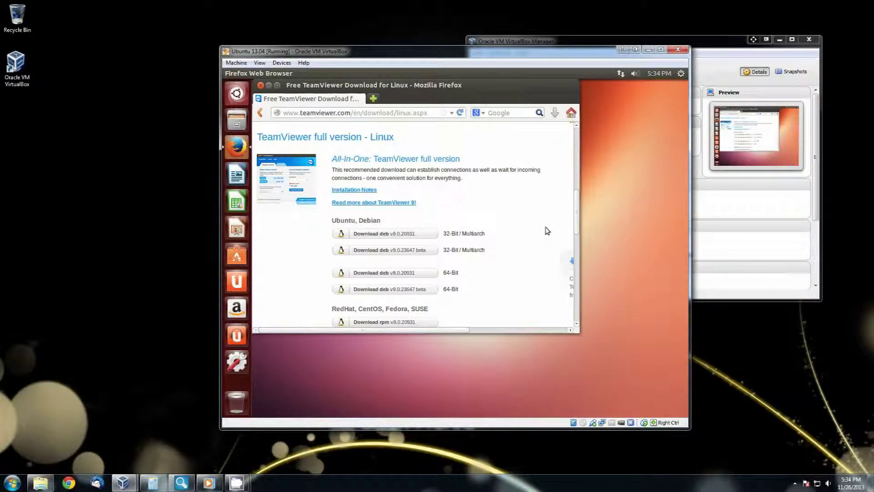
{"action": "left_click_drag", "start_coordinate": [576, 210], "coordinate": [577, 244]}
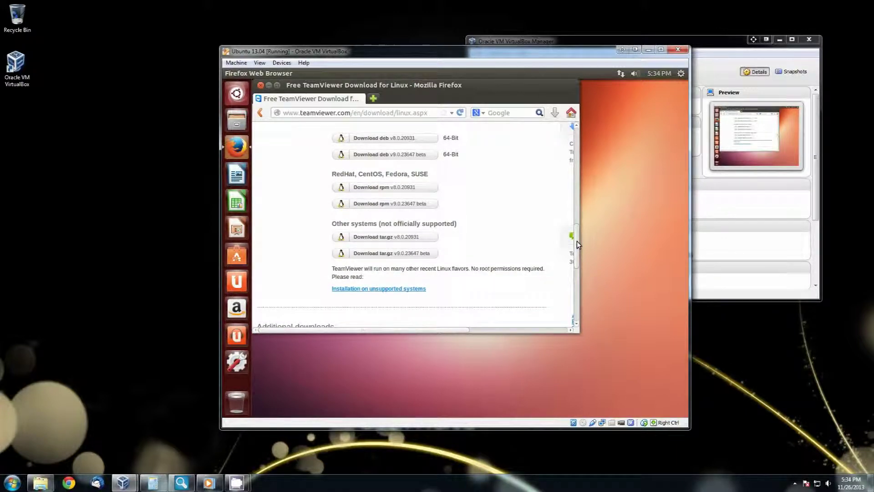
{"action": "left_click_drag", "start_coordinate": [578, 243], "coordinate": [572, 180]}
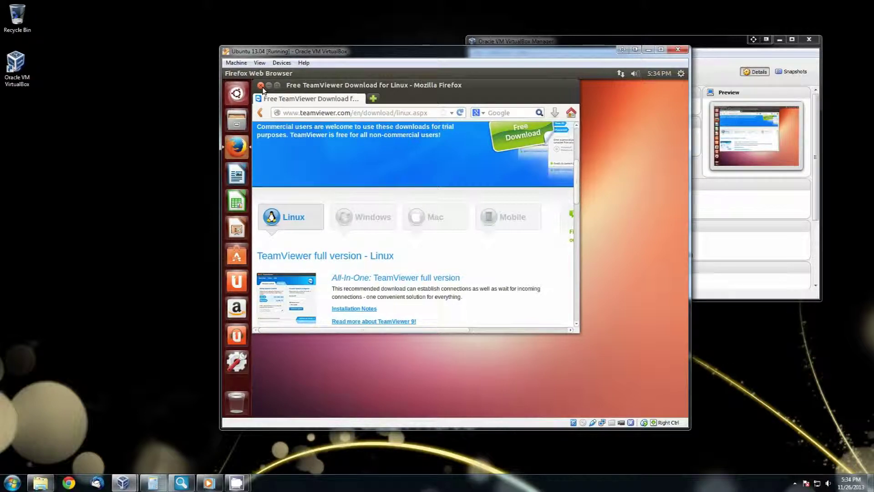
{"action": "left_click", "coordinate": [261, 86]}
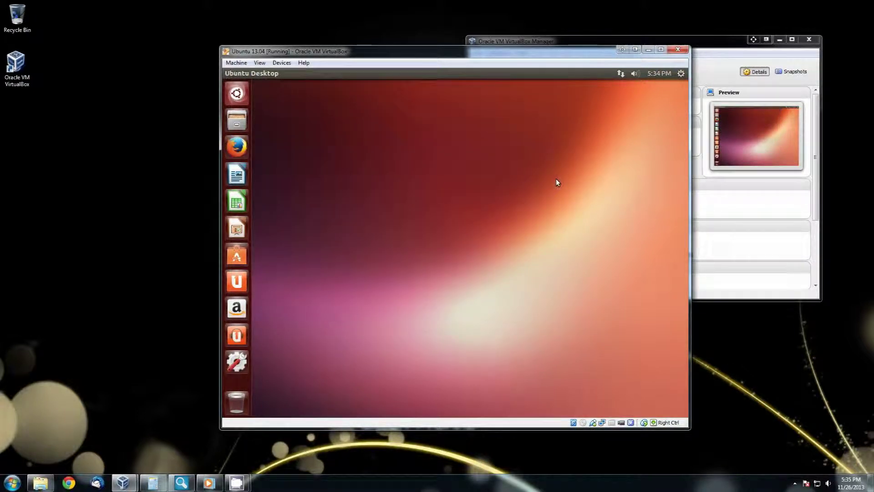